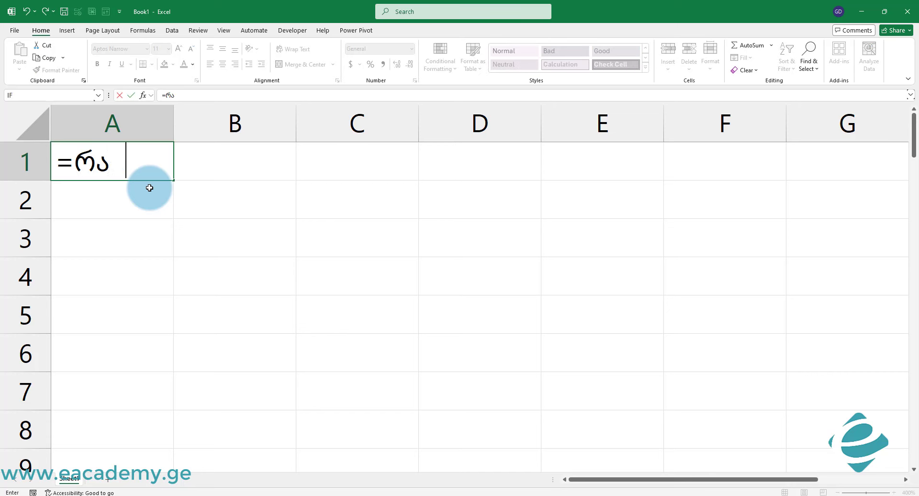
Replace the mistyped text in A1 and enter the formula =RANDBETWEEN(100,1234).
type("მ")
key("BackSpace")
key("BackSpace")
key("BackSpace")
type("ran")
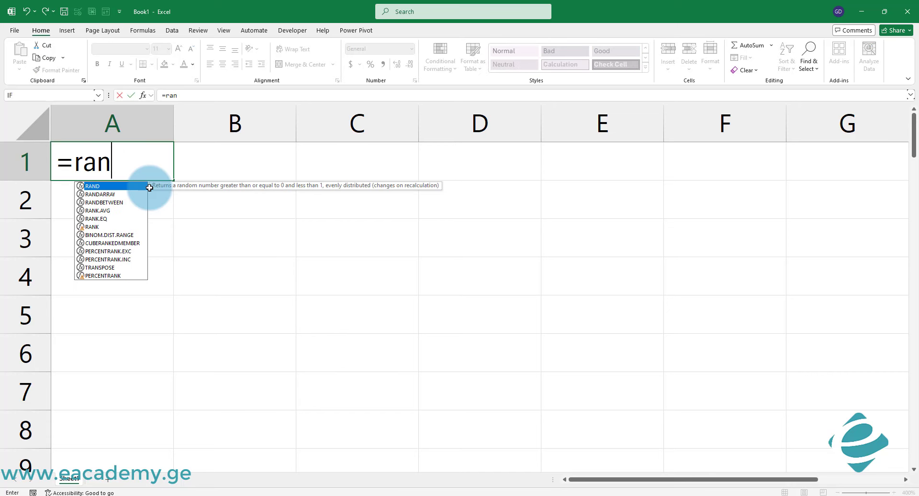
key("Down")
key("Down")
key("Tab")
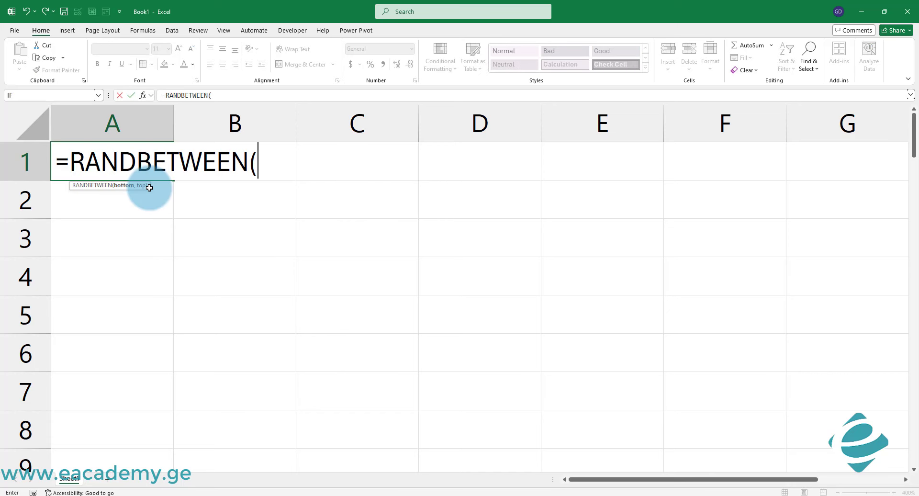
type("100,")
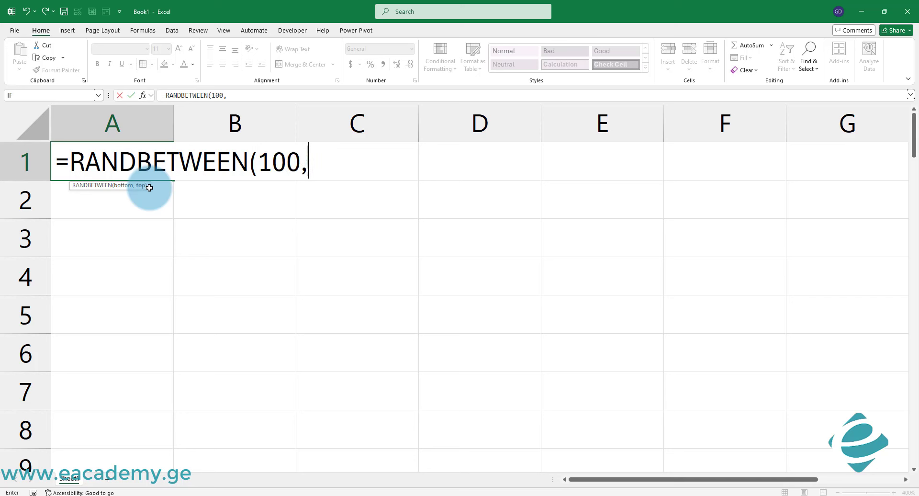
type("1234")
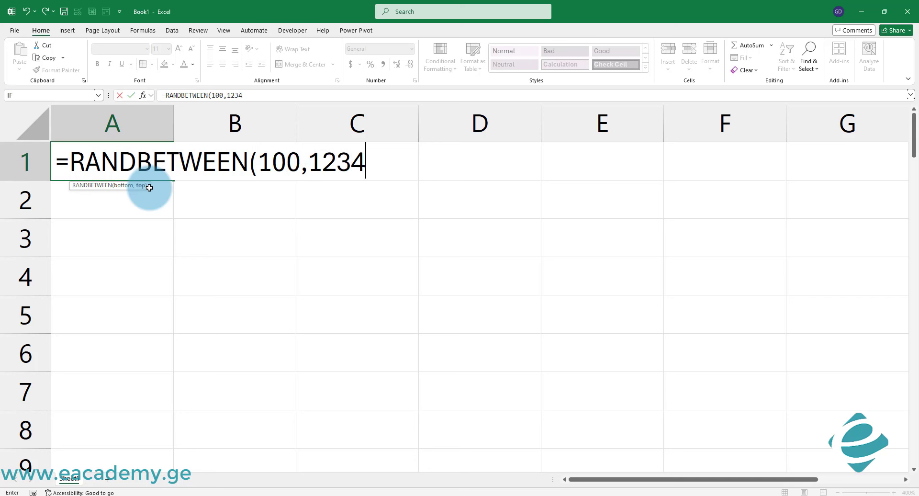
key("Return")
Fill the random number formula from A1 down to A10.
left_click(149, 155)
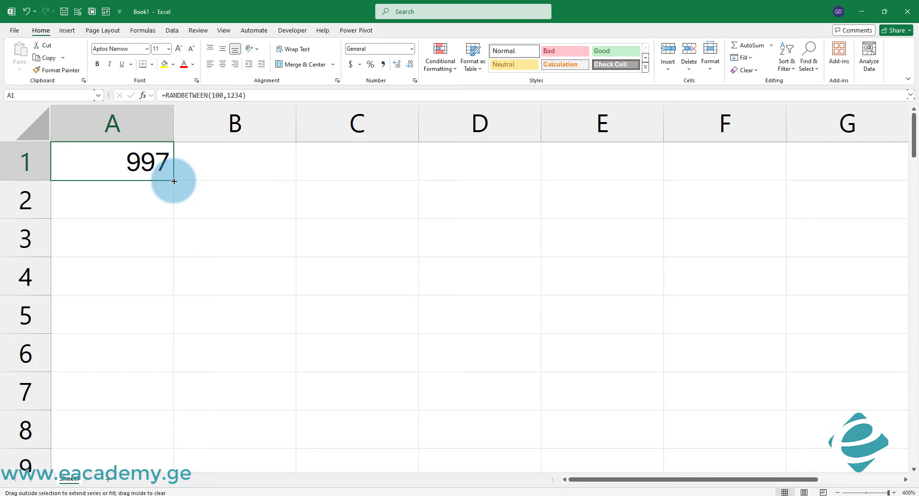
left_click_drag(174, 181, 154, 433)
scroll(126, 345, "down", 1)
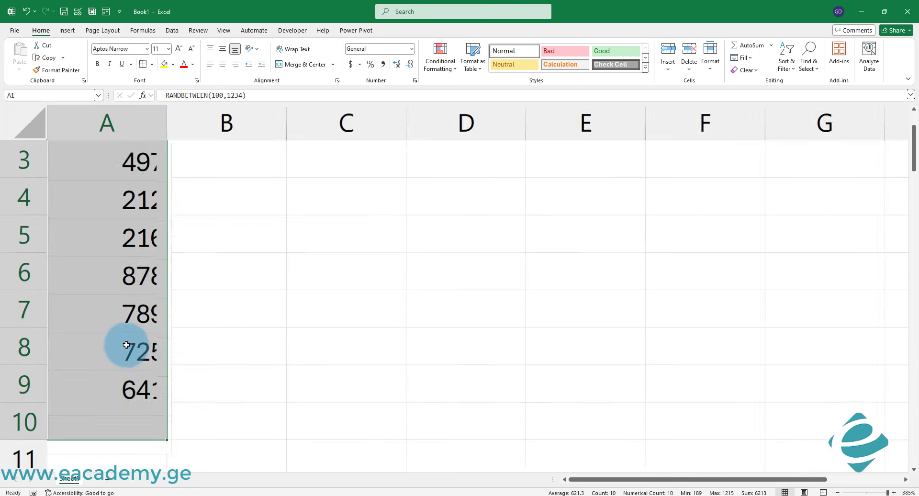
Convert the formulas in A1:A10 to fixed numbers by copying the range and pasting it over itself as values.
scroll(126, 345, "up", 1)
key("ctrl+c")
right_click(135, 170)
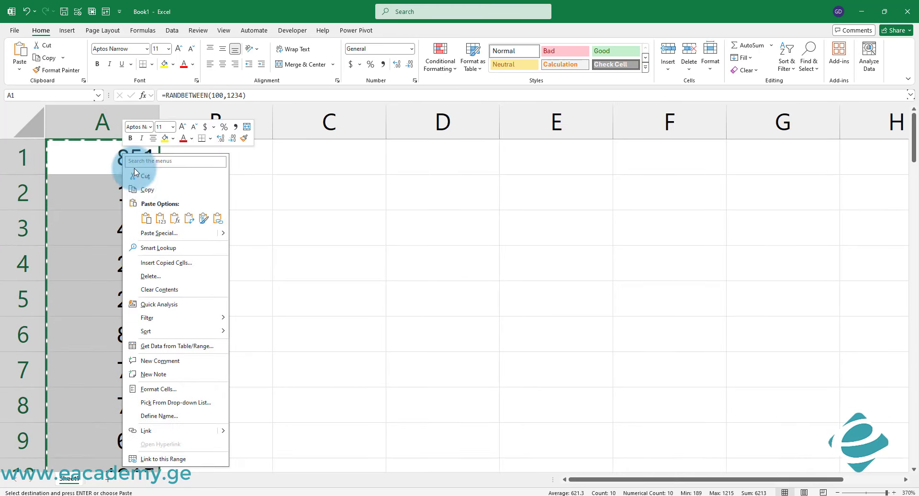
left_click(162, 220)
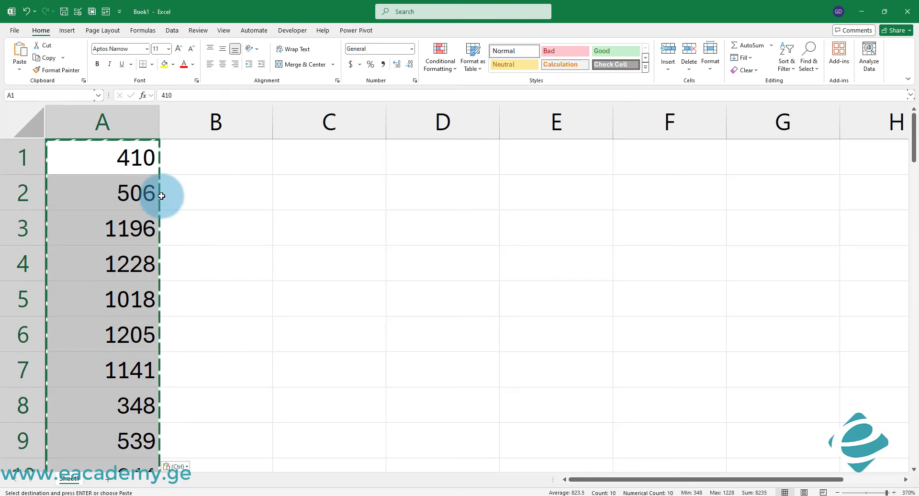
Inspect the contents of cells A1 to A4 to check whether they hold formulas or plain values.
left_click(152, 156)
double_click(144, 199)
double_click(142, 225)
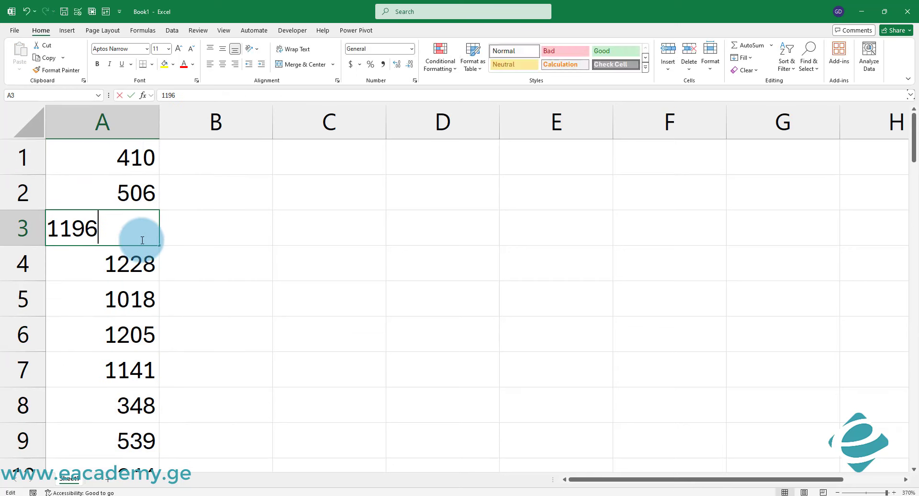
double_click(135, 254)
left_click(149, 161)
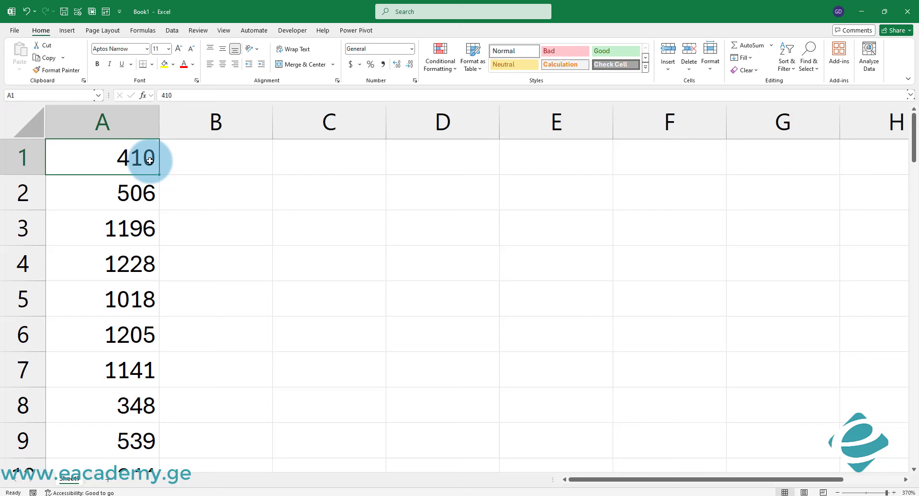
Enter =A1+5 in B1 and fill it down column B alongside the numbers in column A.
left_click(221, 165)
type("=")
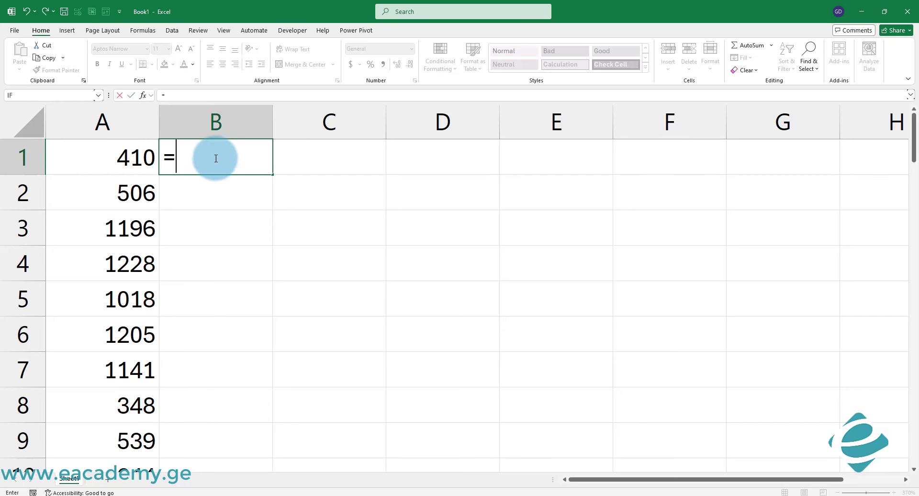
left_click(133, 163)
type("+5")
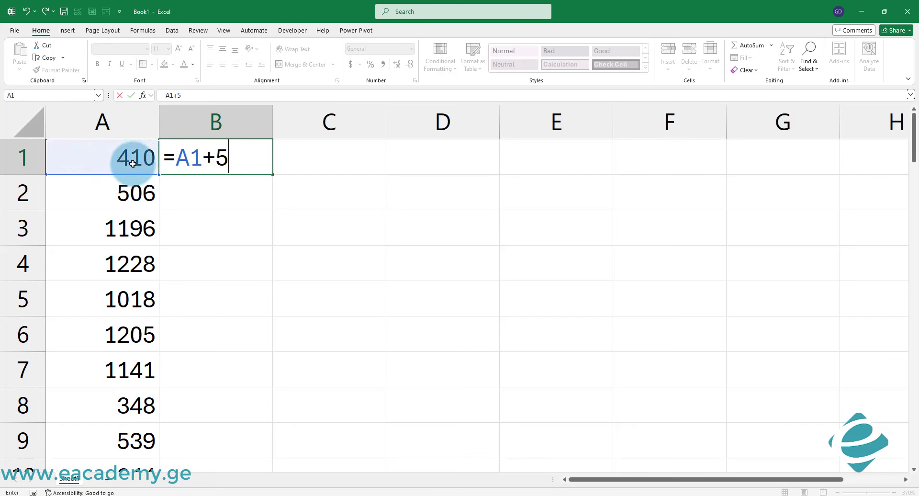
key("Return")
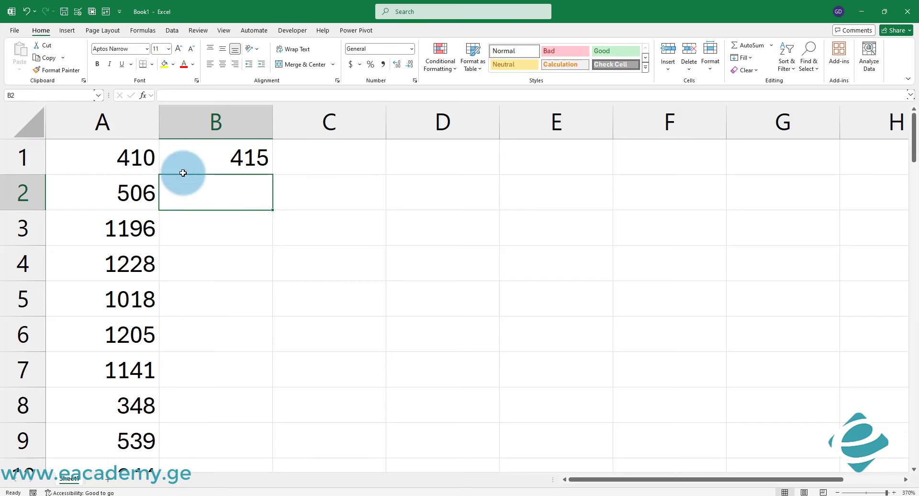
left_click(263, 170)
double_click(273, 176)
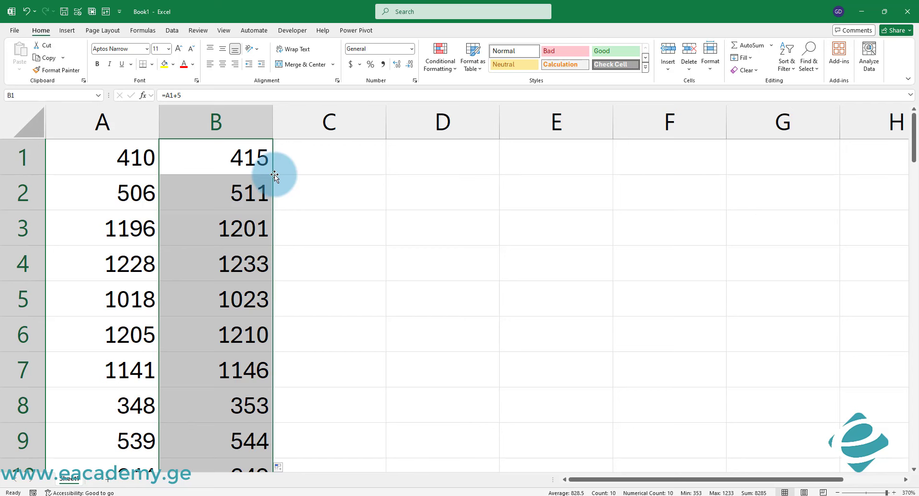
Enter 567 in cell F3.
left_click(584, 220)
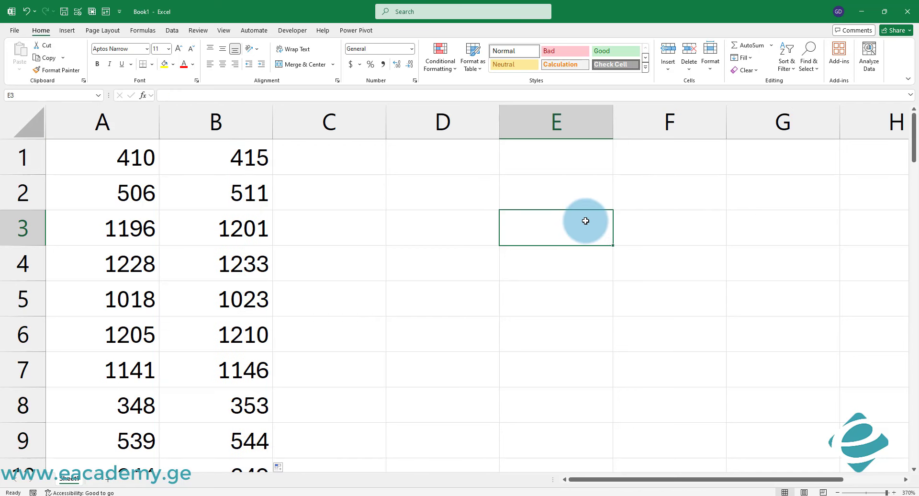
left_click(667, 228)
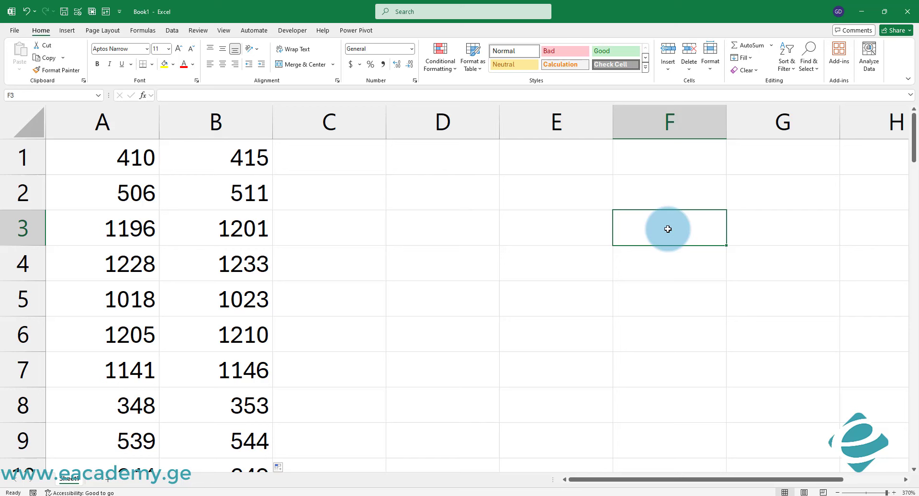
type("567")
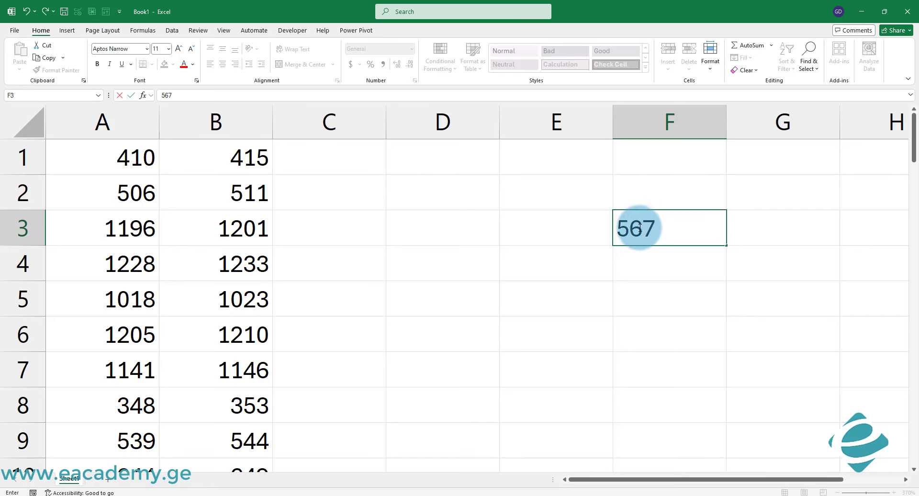
key("Return")
Enter =A1+$F$3 in C1 with an absolute reference to F3 and fill it down column C.
left_click(302, 156)
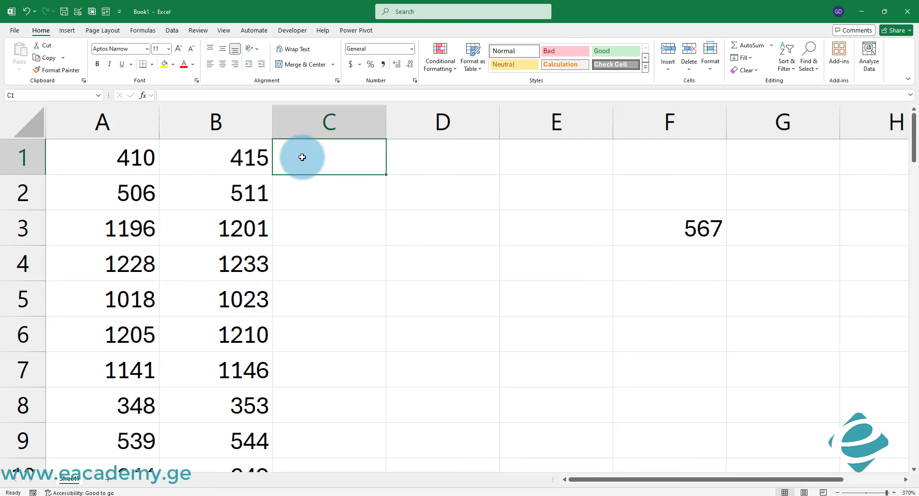
type("=")
left_click(149, 159)
type("+")
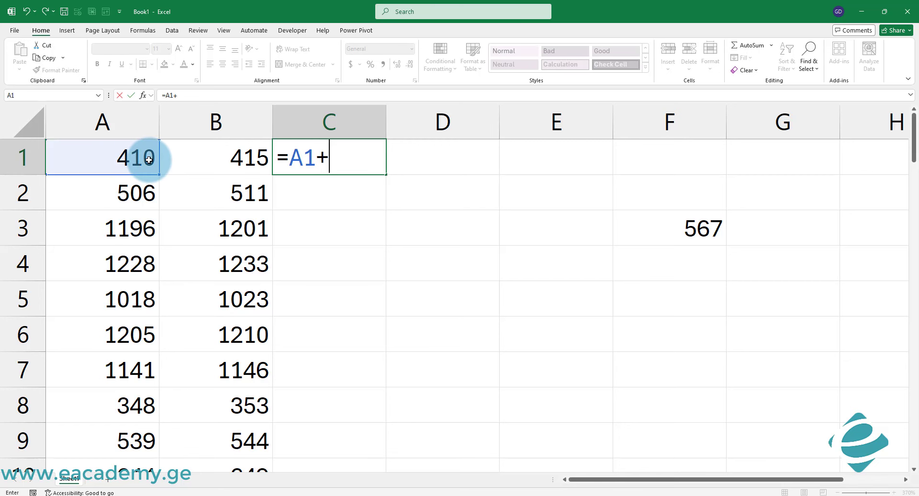
left_click(689, 234)
key("F4")
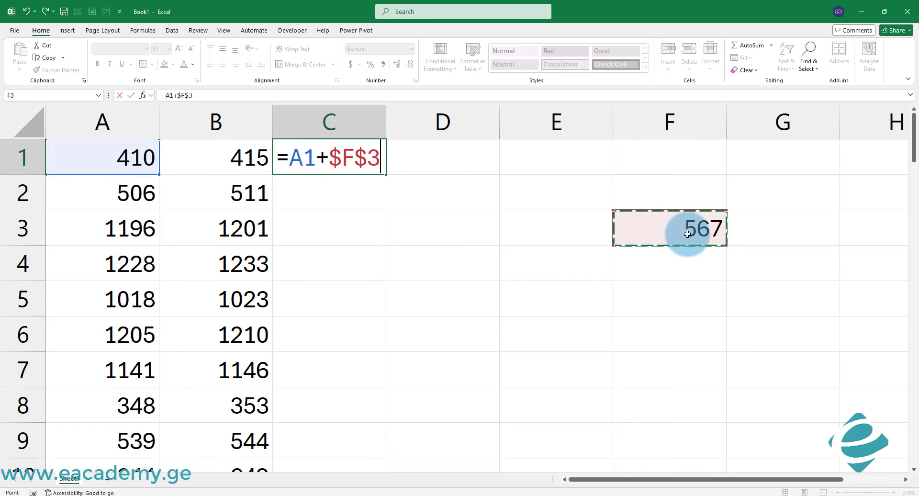
key("Return")
left_click(366, 159)
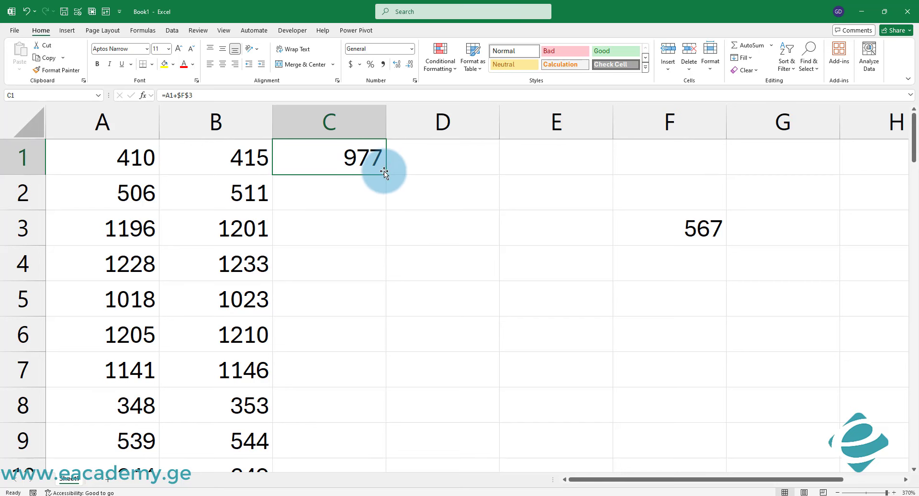
double_click(386, 175)
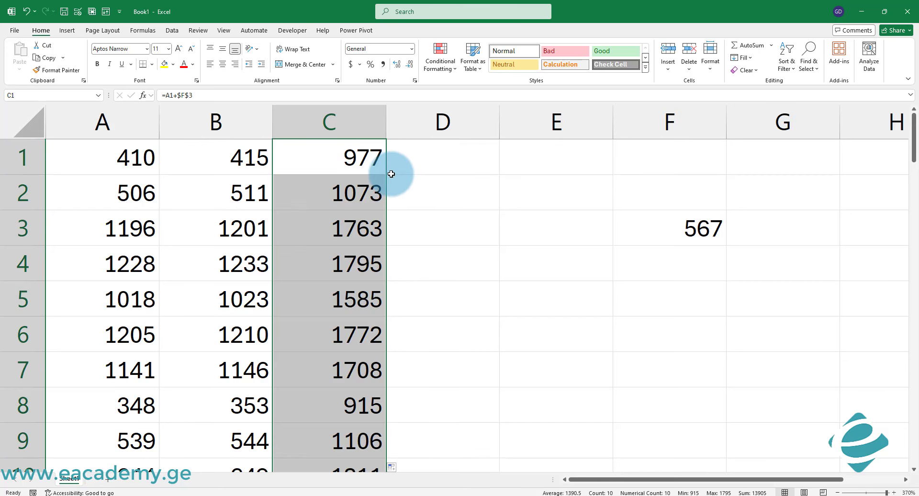
left_click(406, 199)
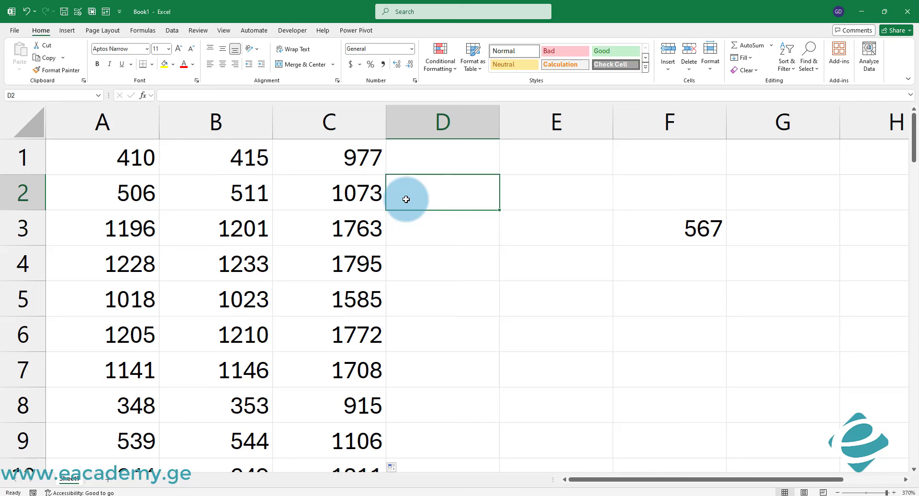
Set the workbook's calculation option to Manual.
left_click(140, 29)
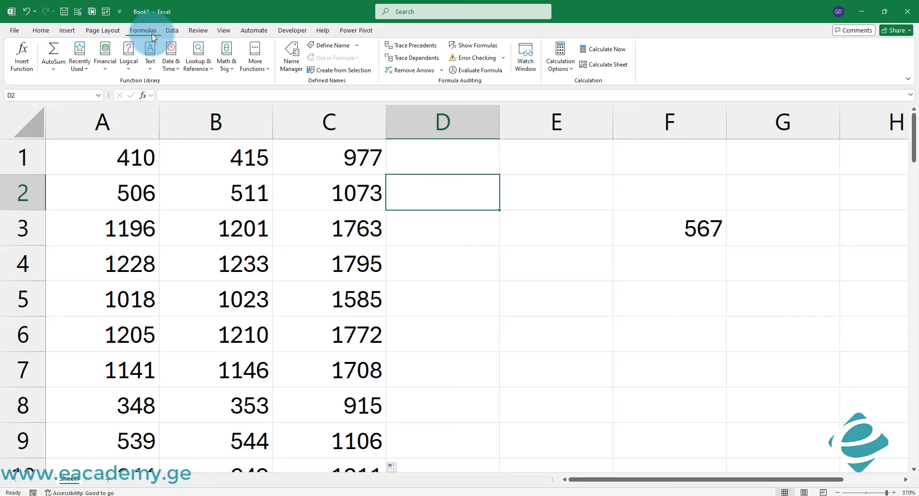
left_click(559, 60)
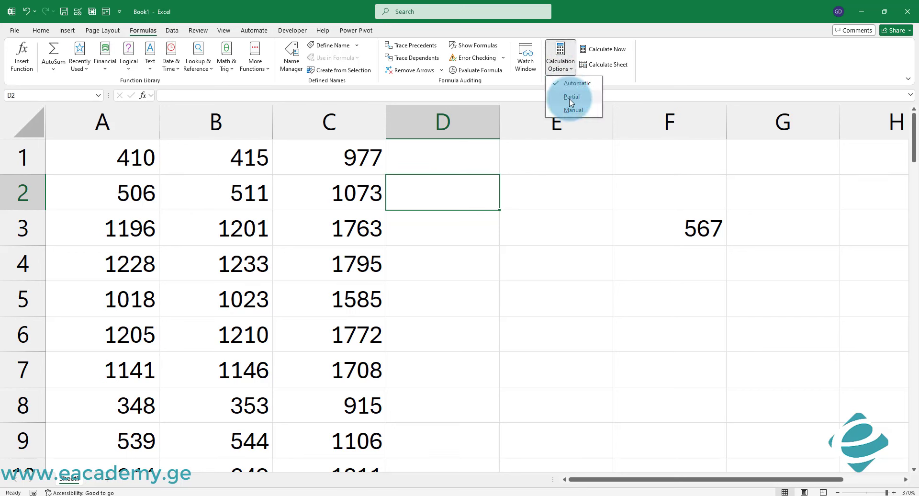
left_click(573, 110)
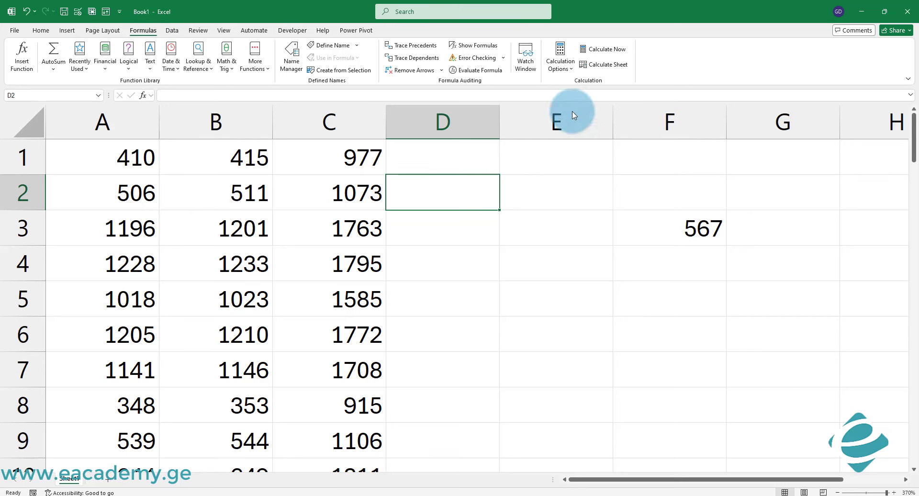
Enter =A1+5 in D1 and fill it down column D alongside the existing data.
left_click(420, 160)
type("=")
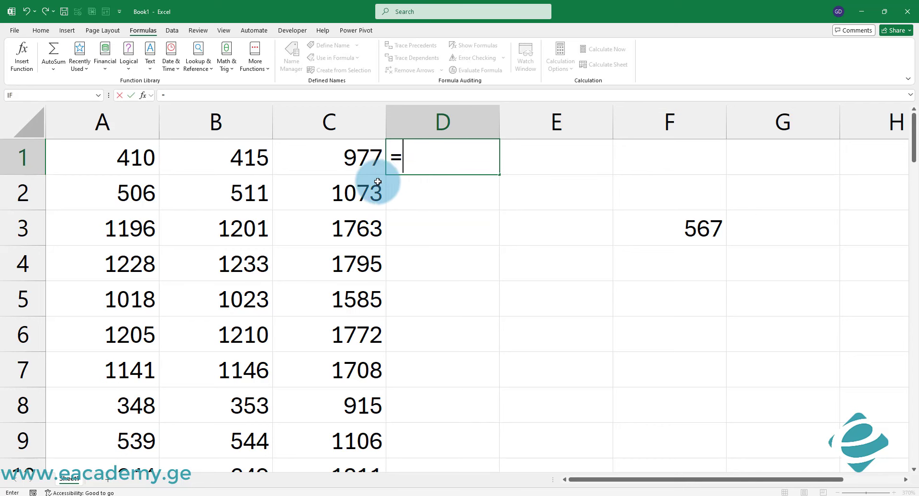
left_click(114, 154)
type("+5")
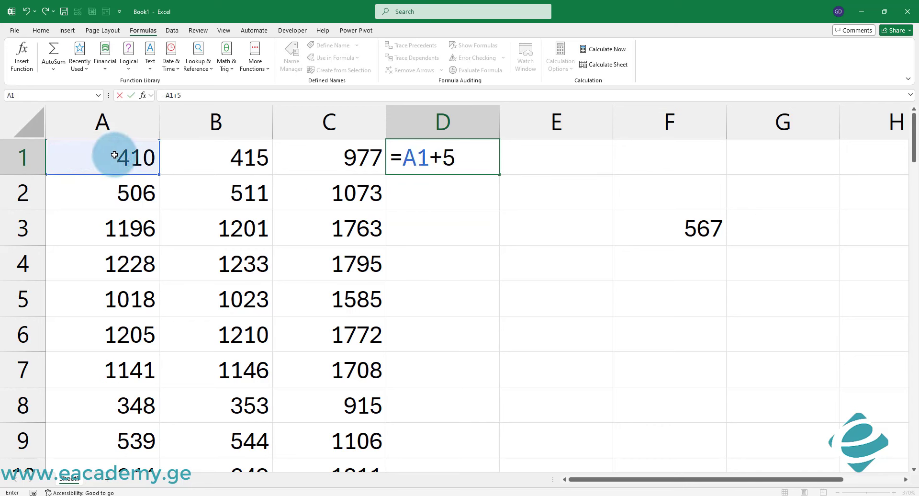
key("Return")
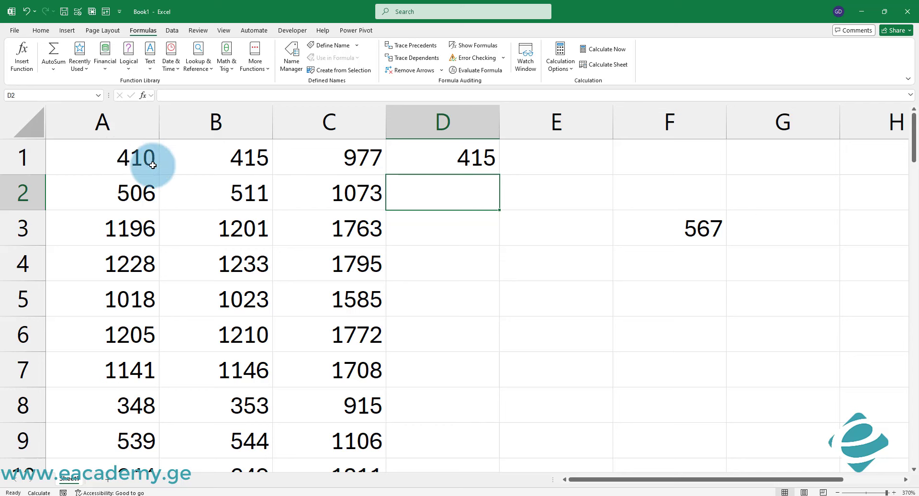
left_click(447, 156)
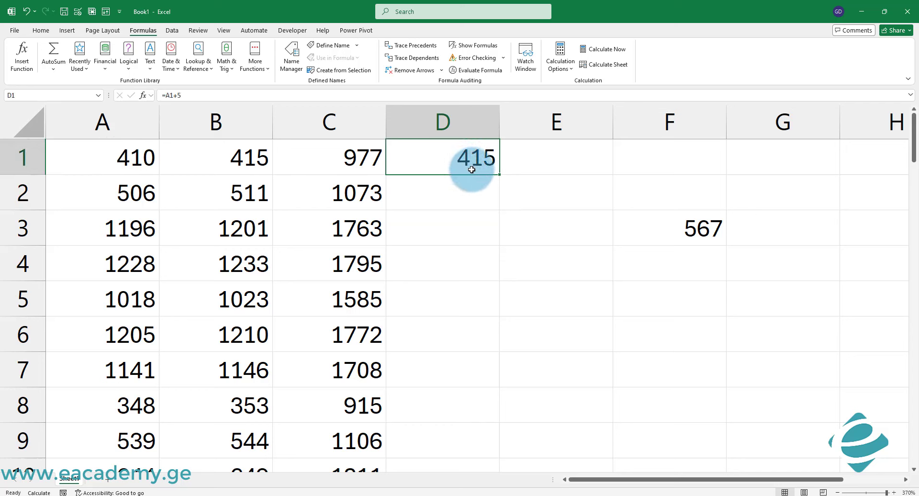
double_click(499, 174)
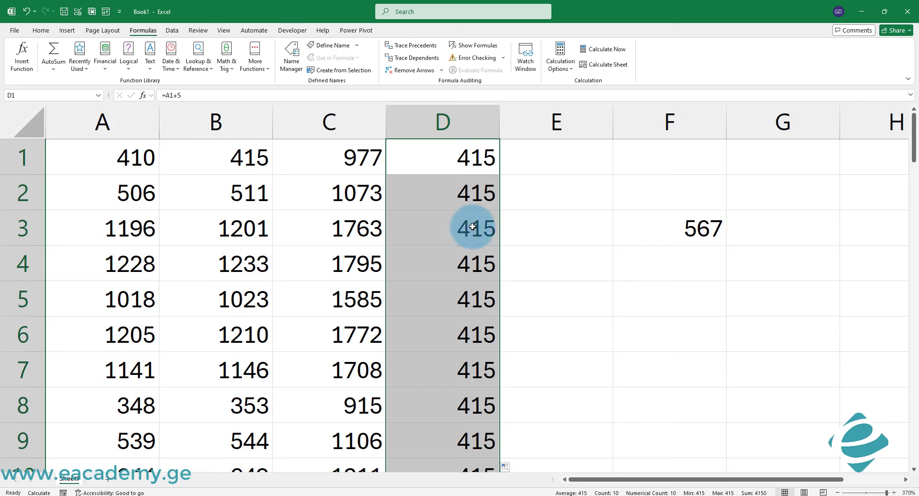
Open the formula in D3 for editing and re-enter it unchanged to recalculate only that cell.
double_click(458, 233)
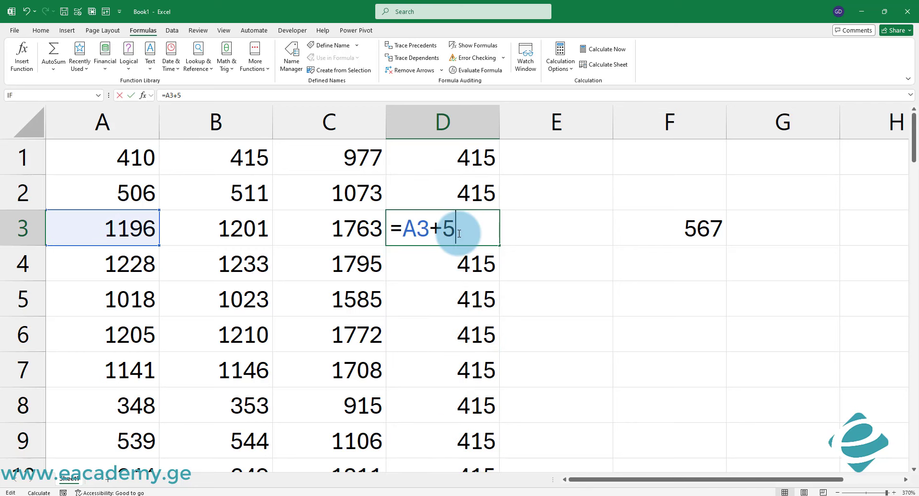
key("Return")
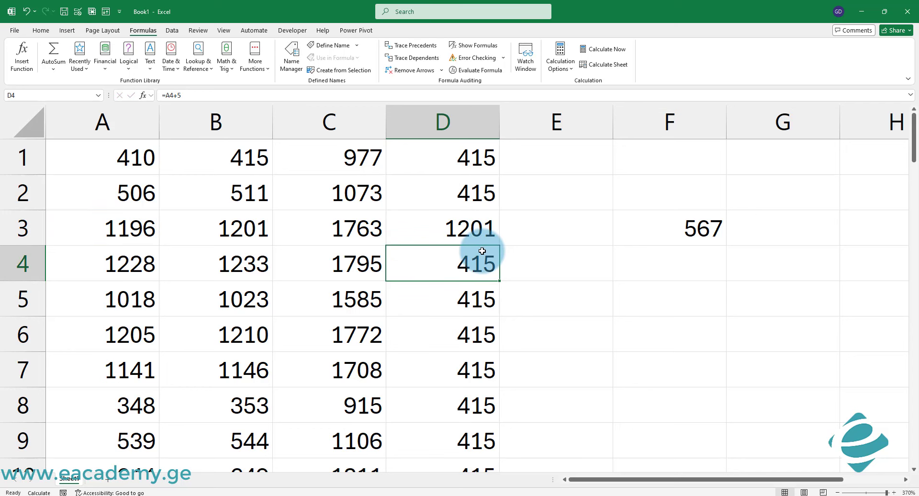
Enter =A1+$F$3 in E1 with an absolute reference to F3 and fill it down column E alongside the existing data.
left_click(540, 158)
type("=")
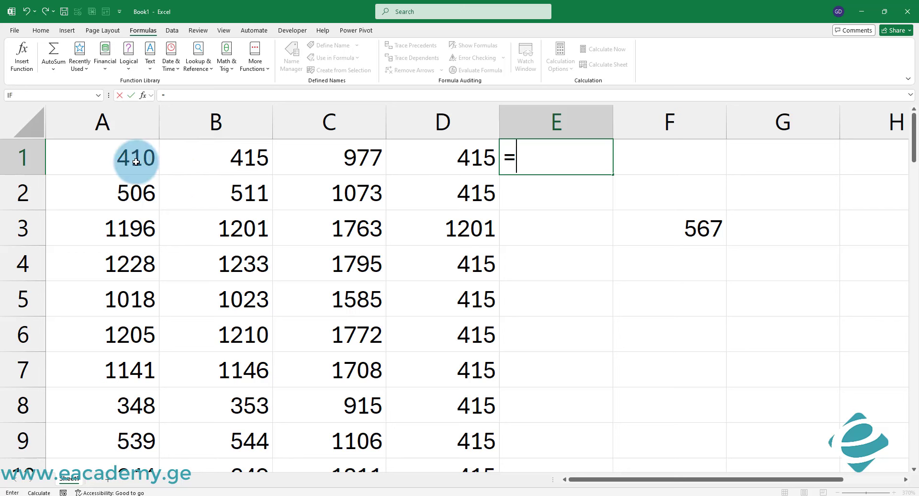
left_click(120, 158)
type("+")
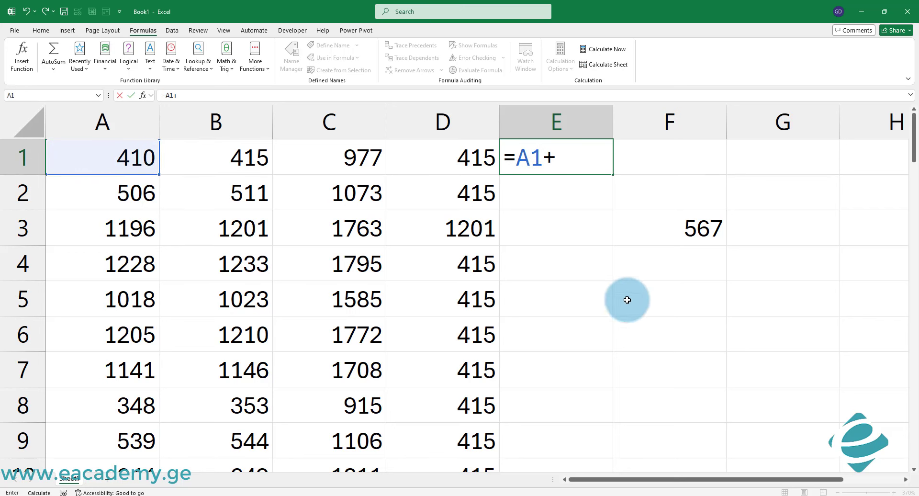
left_click(696, 227)
key("F4")
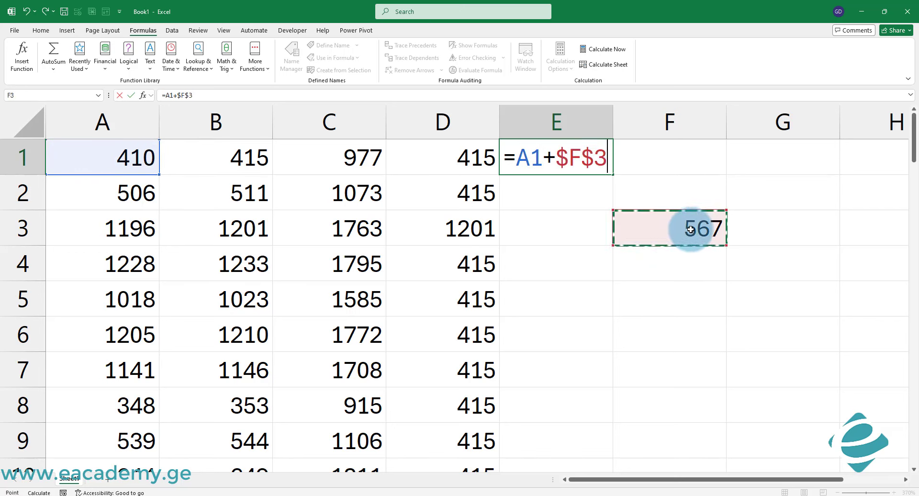
key("Return")
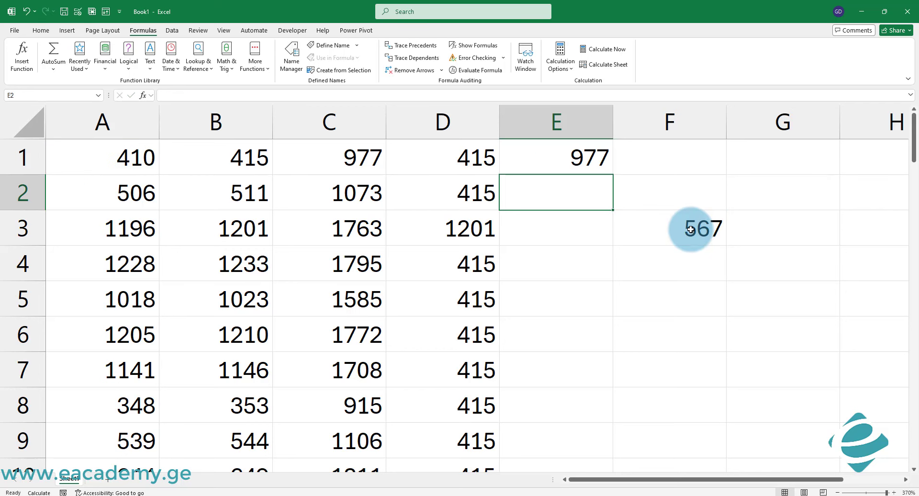
left_click(601, 169)
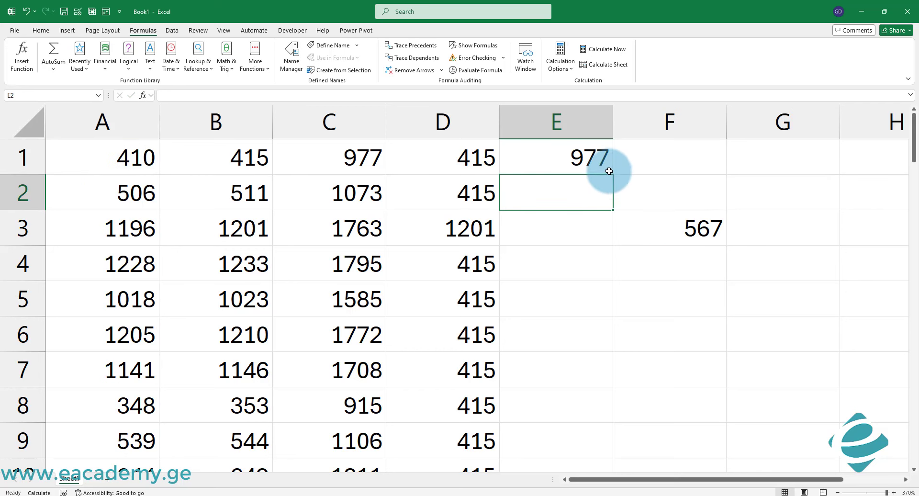
double_click(613, 176)
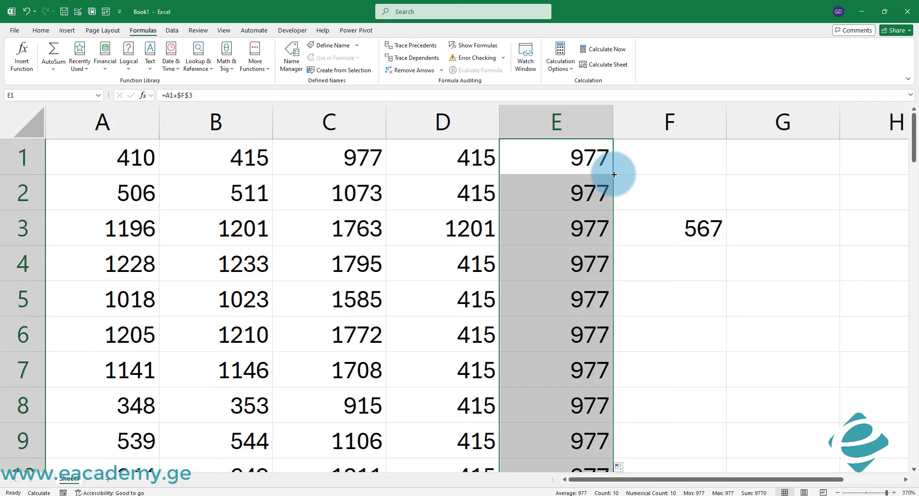
left_click(603, 224)
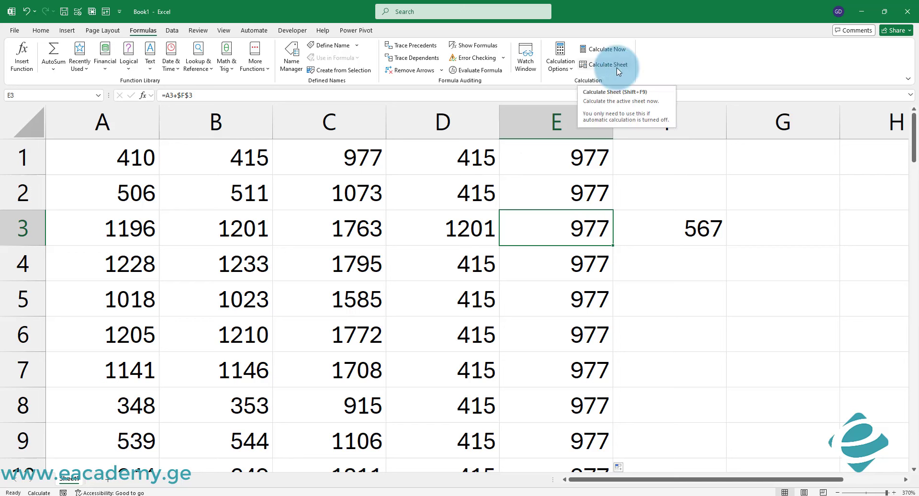
left_click(560, 62)
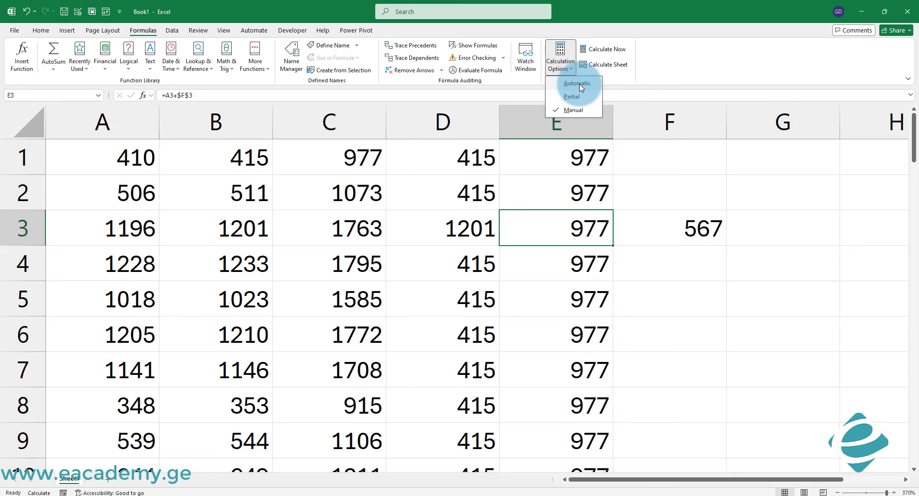
left_click(358, 213)
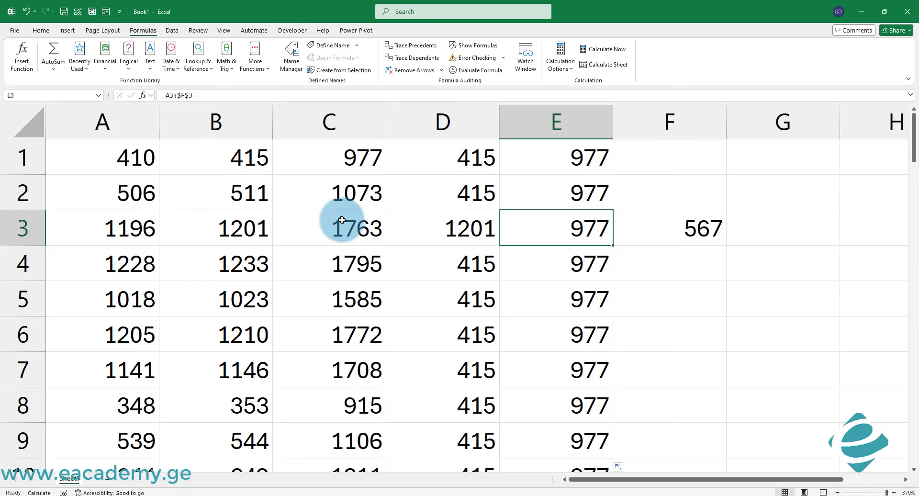
Set F3 to 1234 and switch the workbook's calculation option to Automatic to recalculate the formulas.
left_click(697, 231)
type("123")
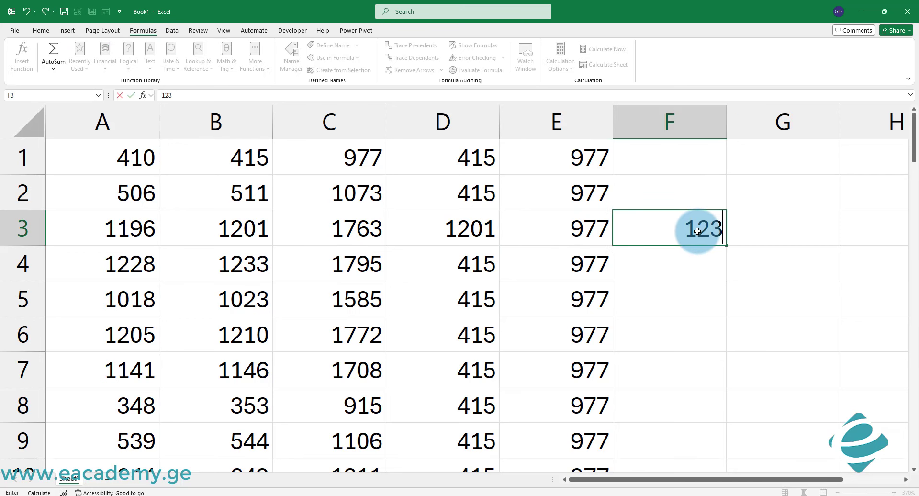
type("4")
key("Return")
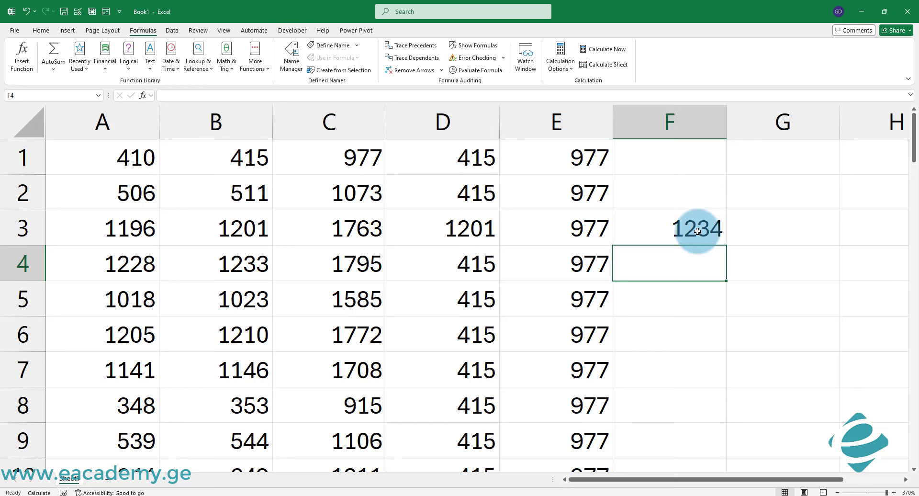
left_click(572, 70)
left_click(577, 83)
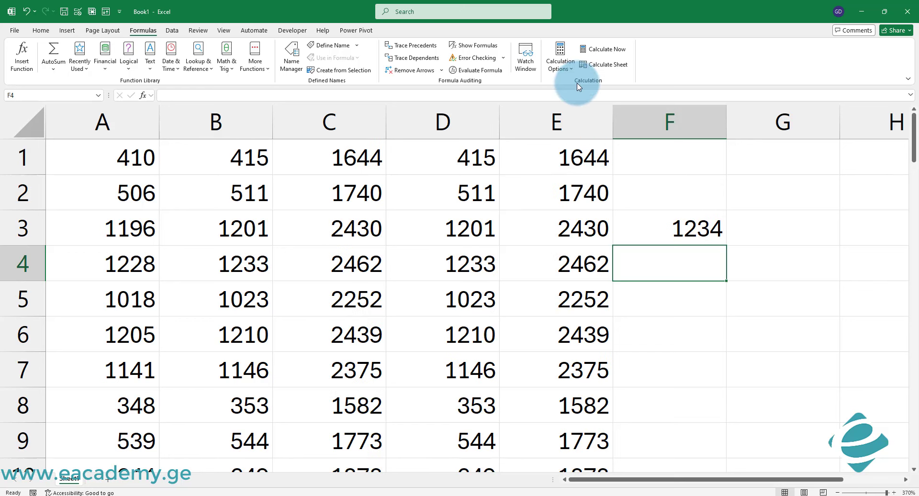
Set F3 to 123468 with automatic calculation on.
left_click(684, 229)
type("123468")
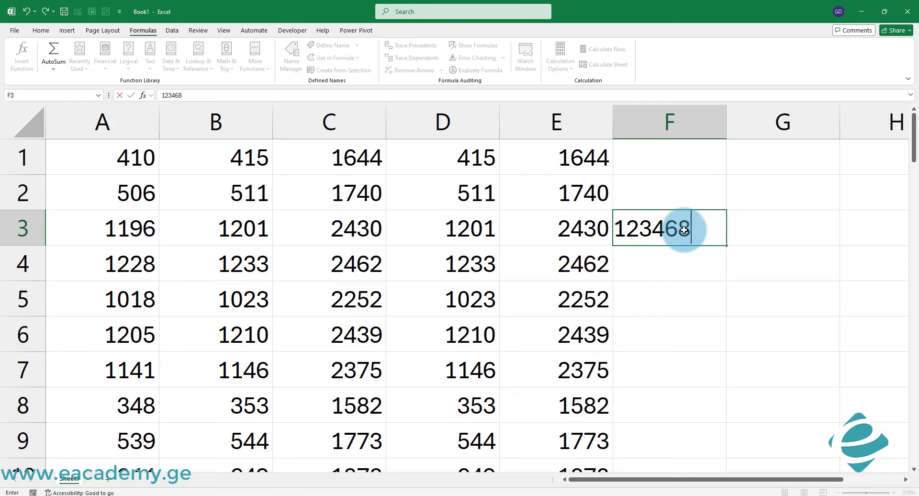
key("Return")
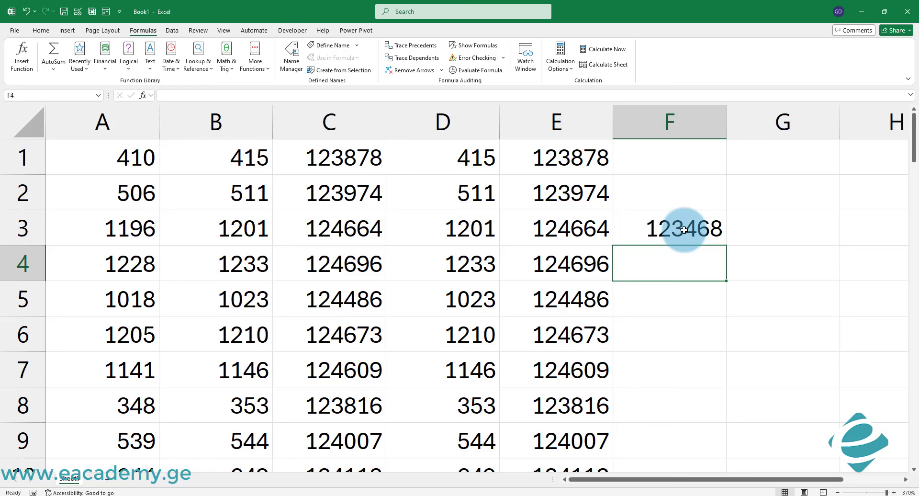
Examine cells E3 and F3 and the formula in B2 without changing them.
left_click(564, 226)
left_click(685, 229)
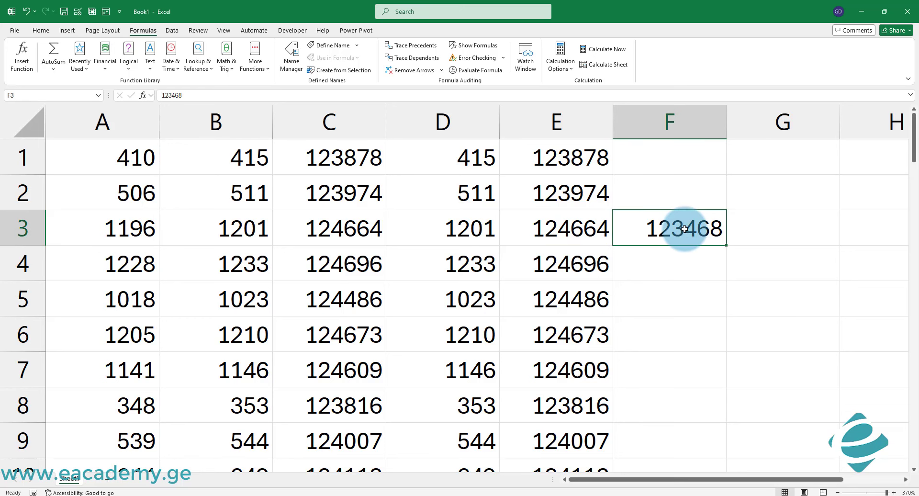
left_click(250, 193)
double_click(250, 193)
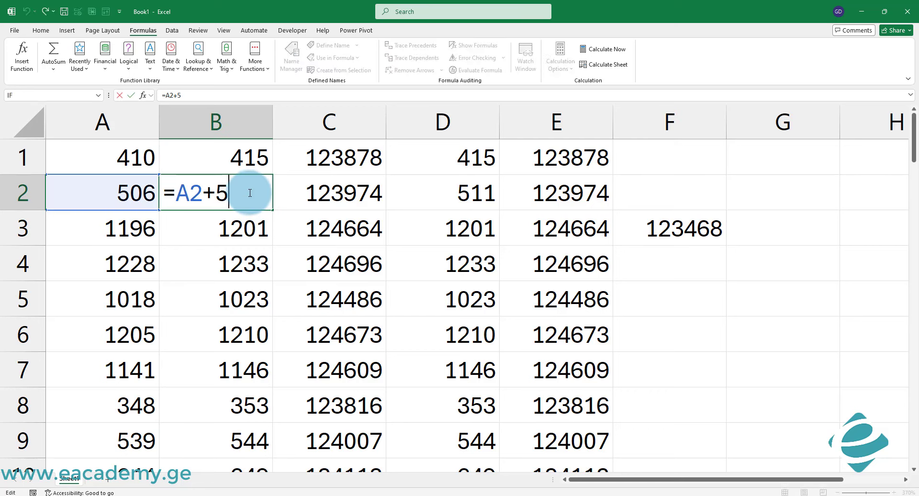
key("Escape")
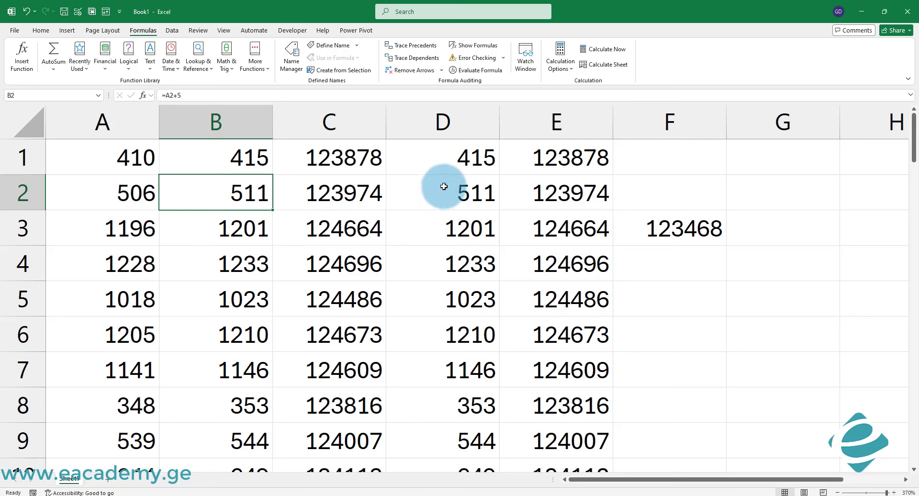
Switch the workbook's calculation option to Manual and back to Automatic.
left_click(559, 65)
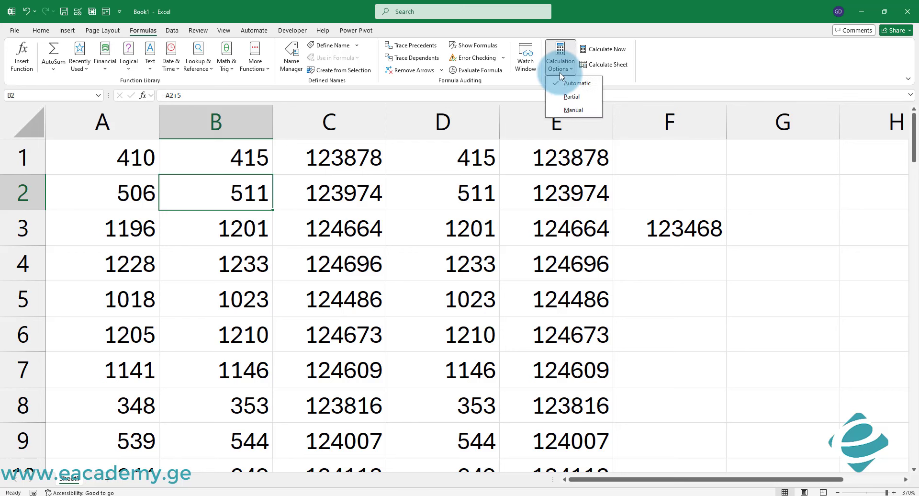
left_click(573, 110)
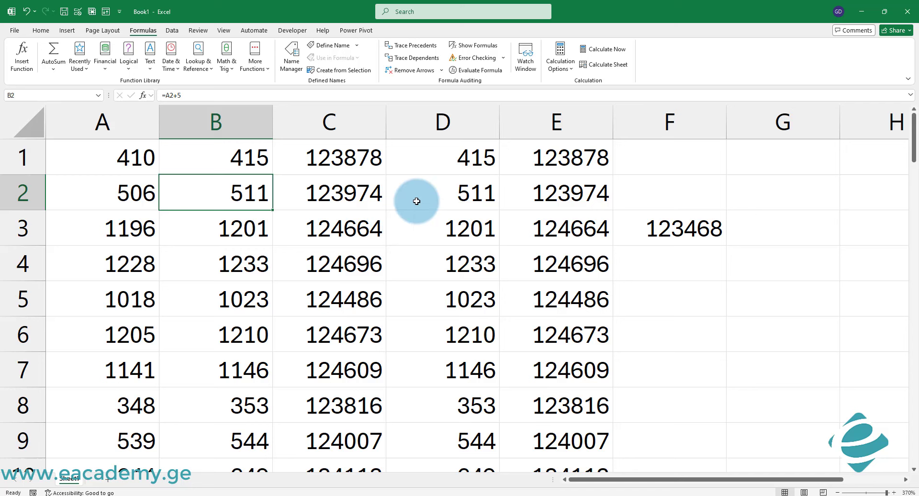
left_click(552, 76)
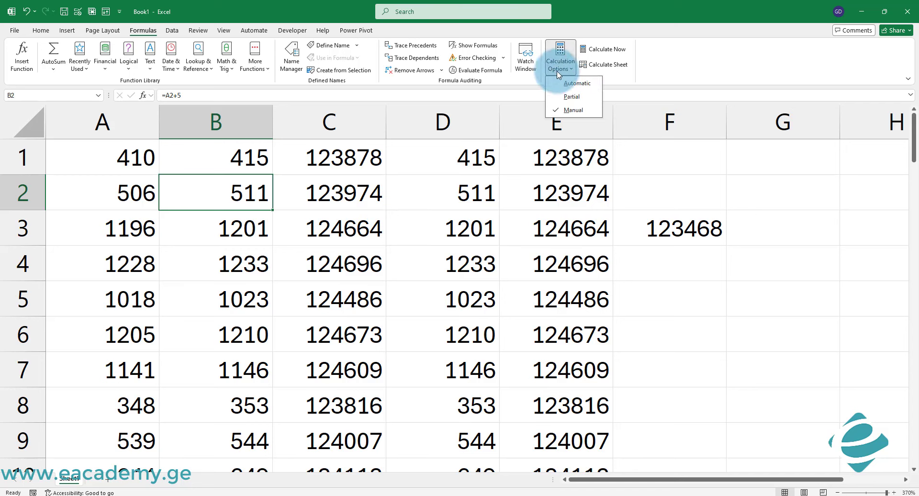
left_click(578, 86)
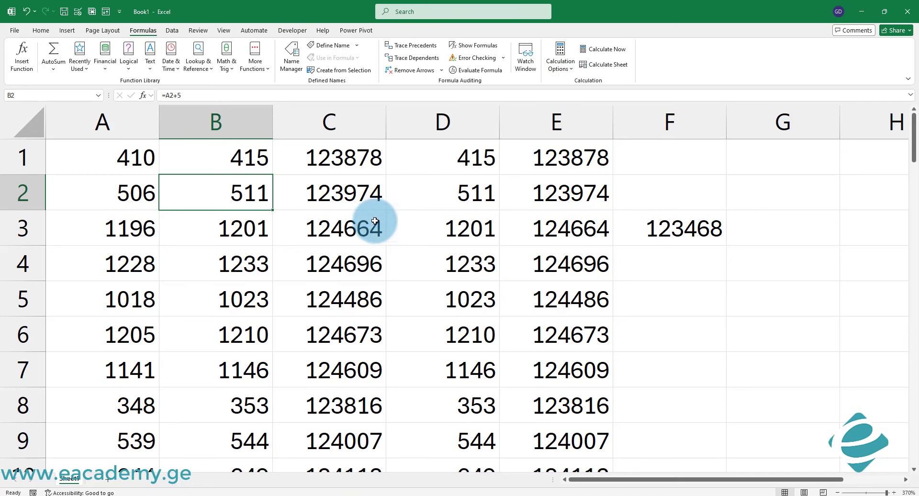